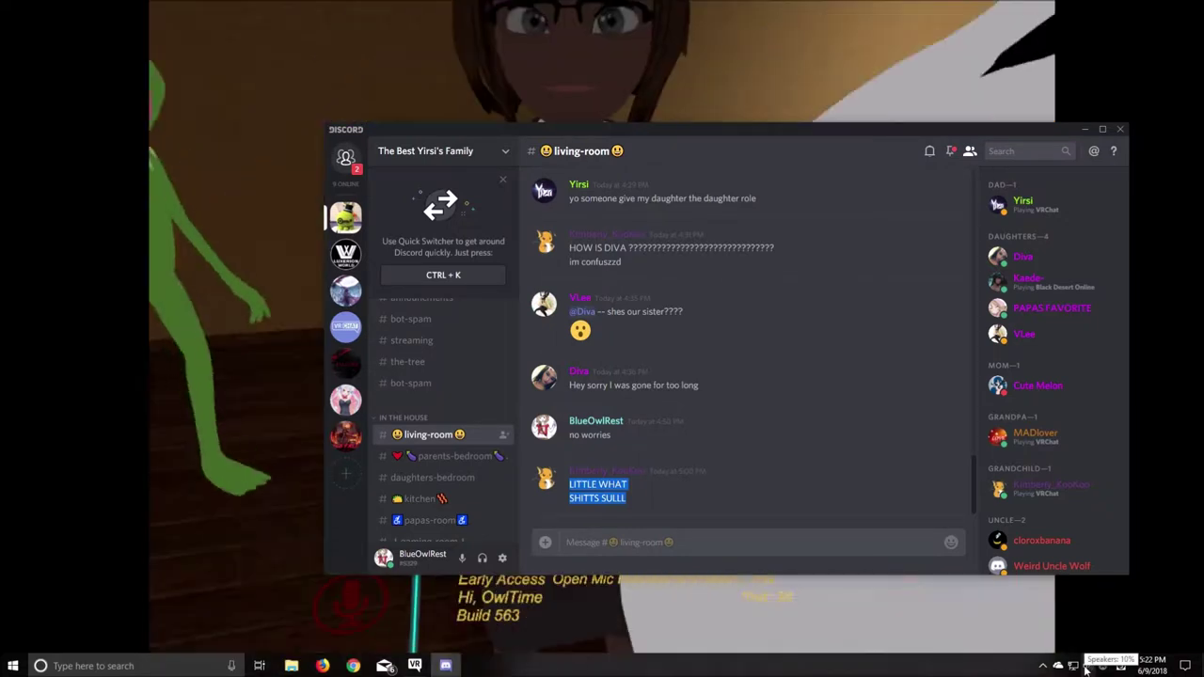
Open the Turtle Beach PX22 microphone's Properties from the Sound dialog's Recording devices list.
right_click(1087, 668)
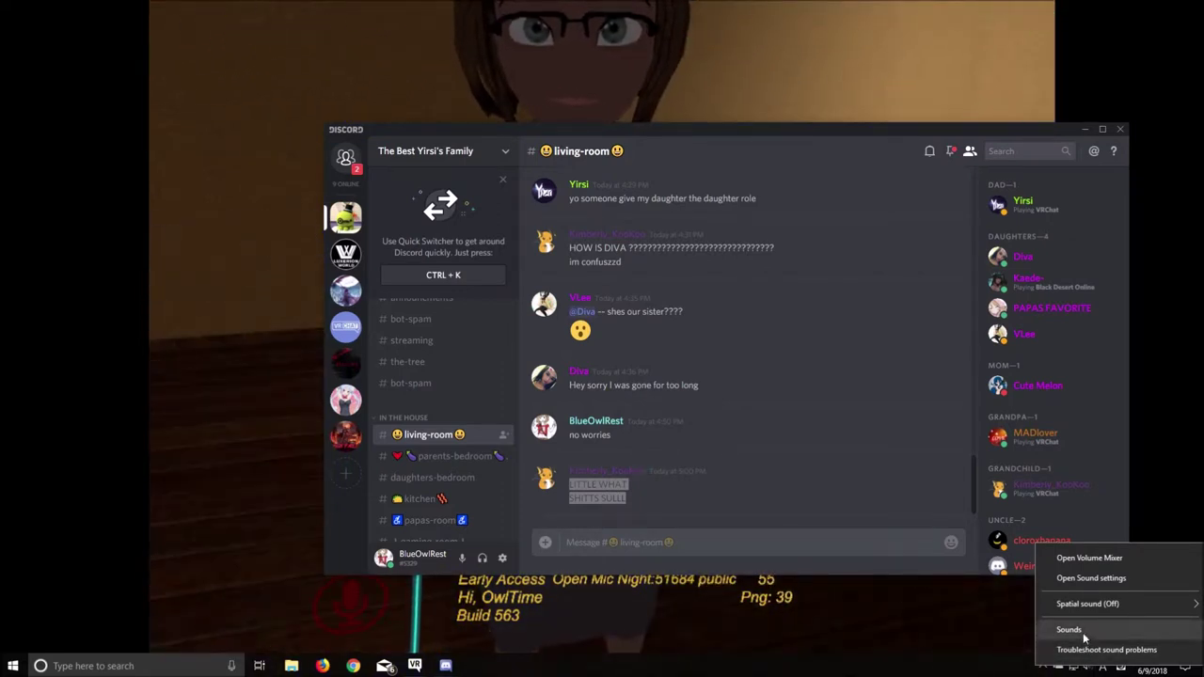
click(1085, 632)
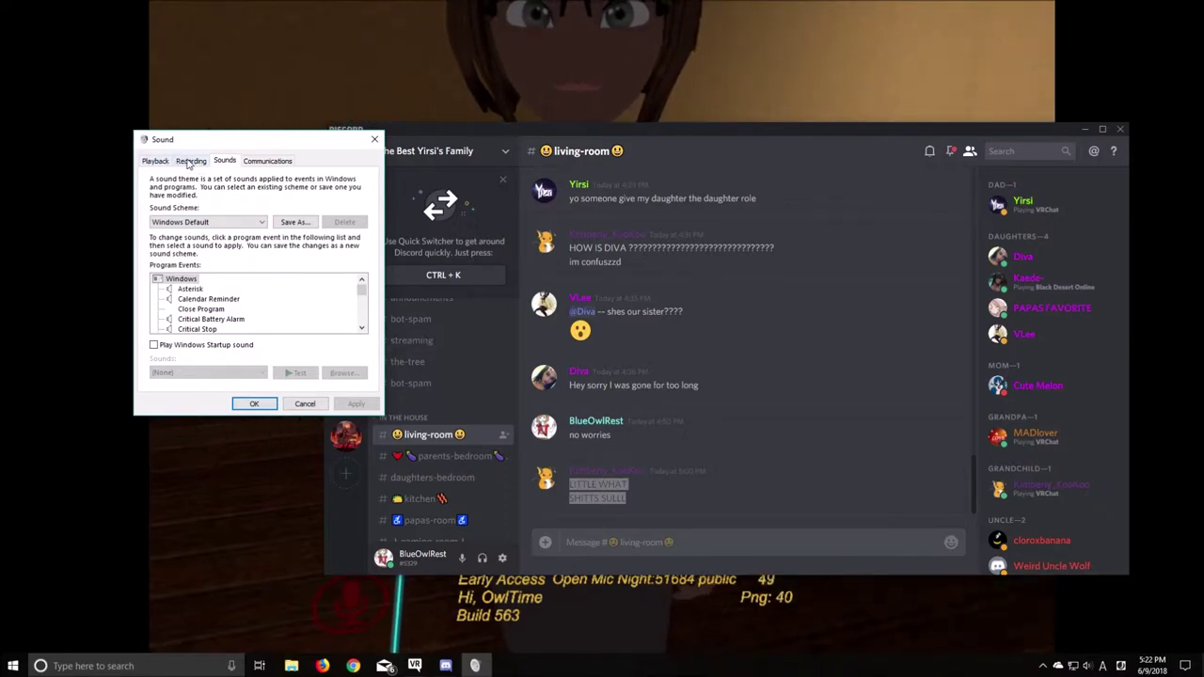
click(191, 162)
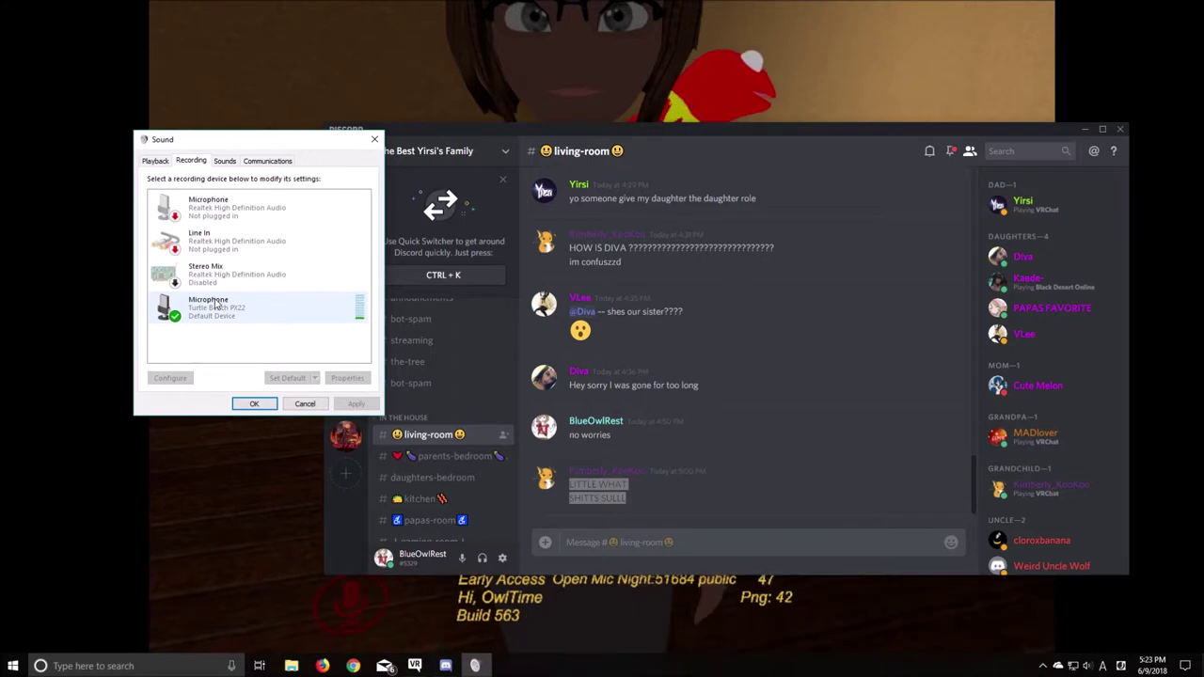
click(217, 303)
right_click(217, 303)
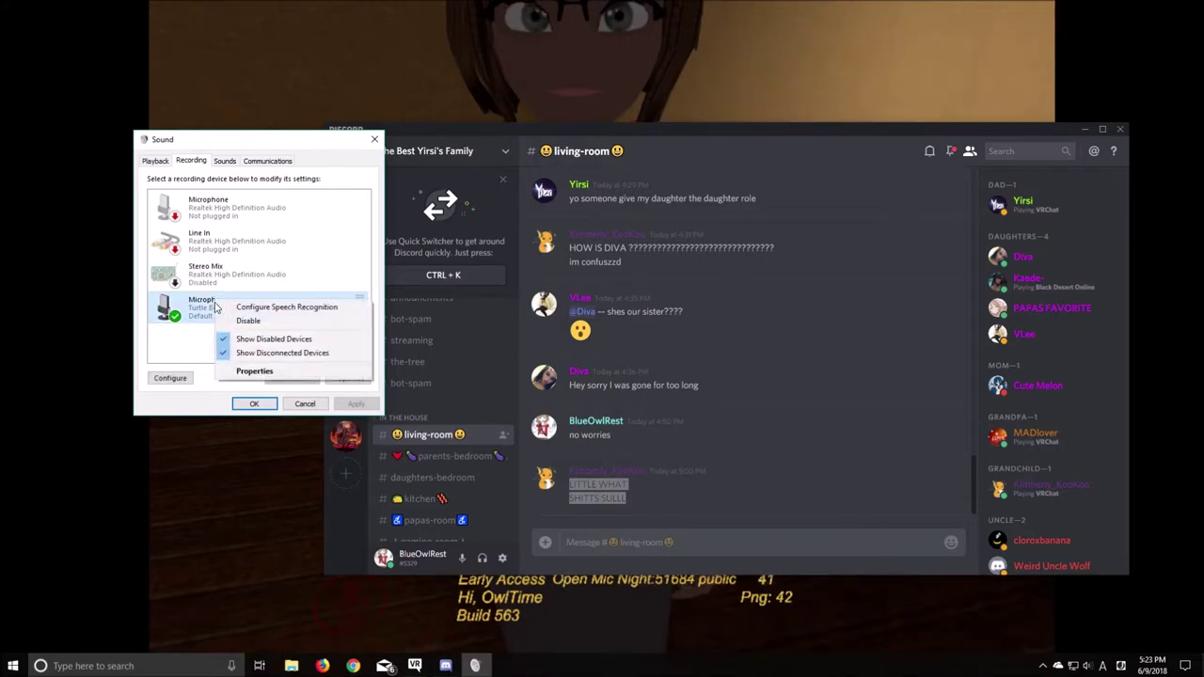
click(254, 372)
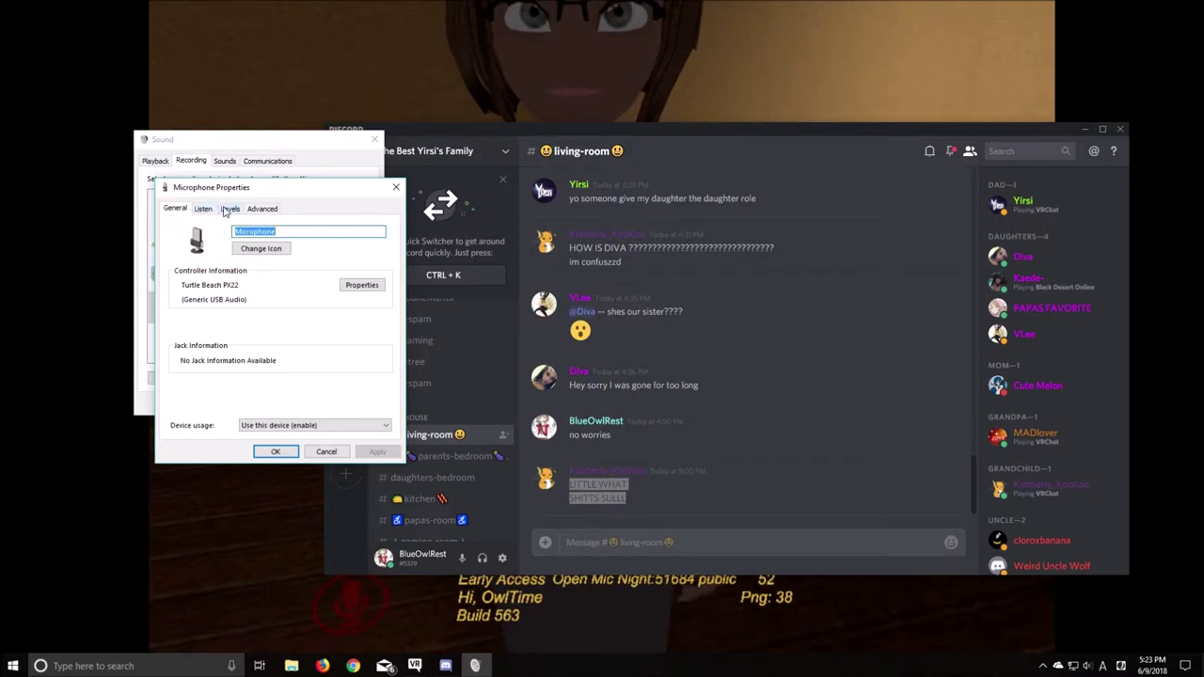
Set the Turtle Beach microphone level to 100, then confirm and close both Sound windows.
click(230, 209)
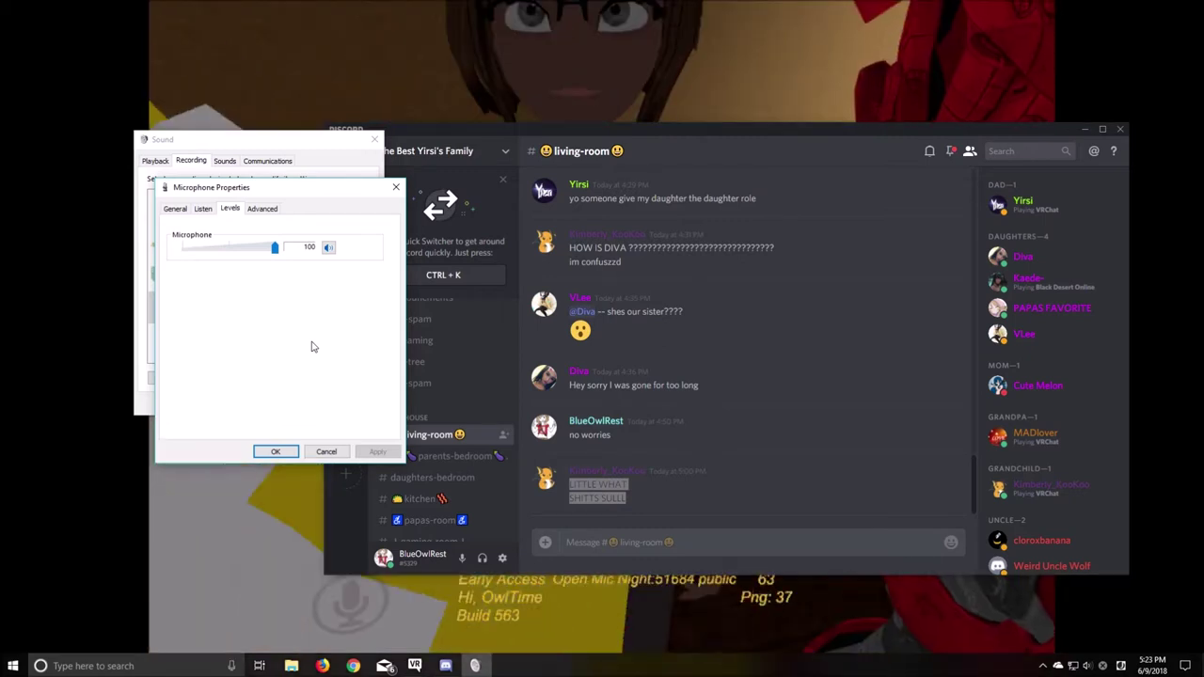
click(278, 451)
click(254, 403)
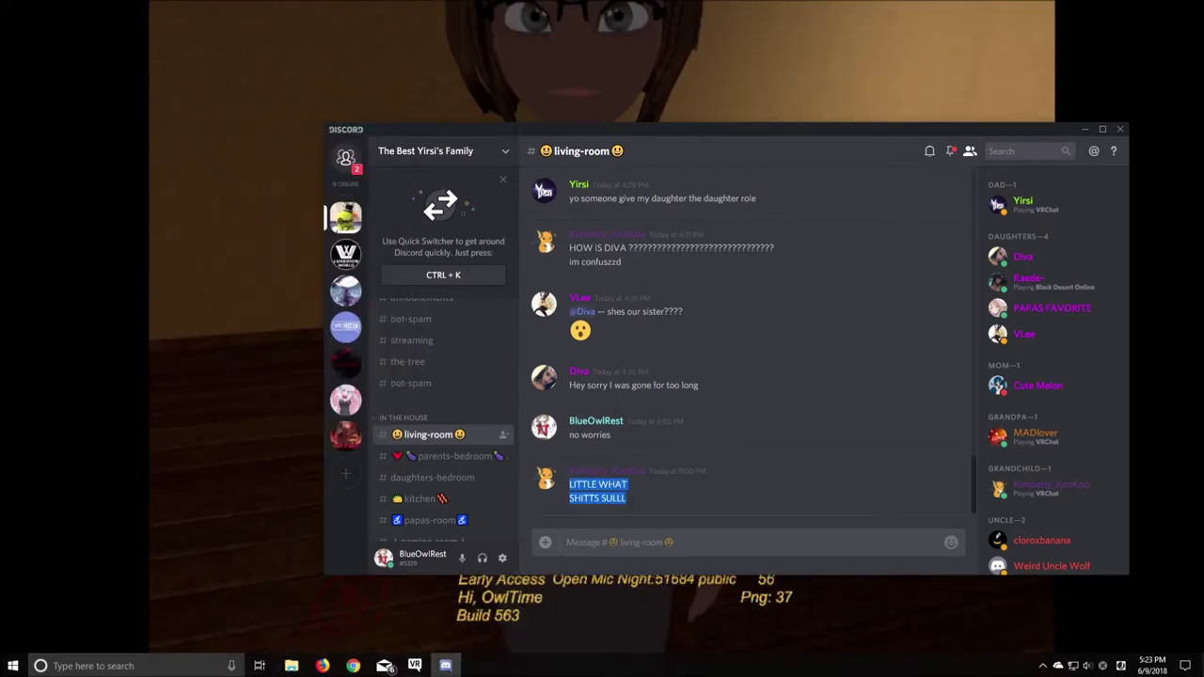
Switch back to VRChat and open the quick menu with its microphone level and mute options.
key(alt+Tab)
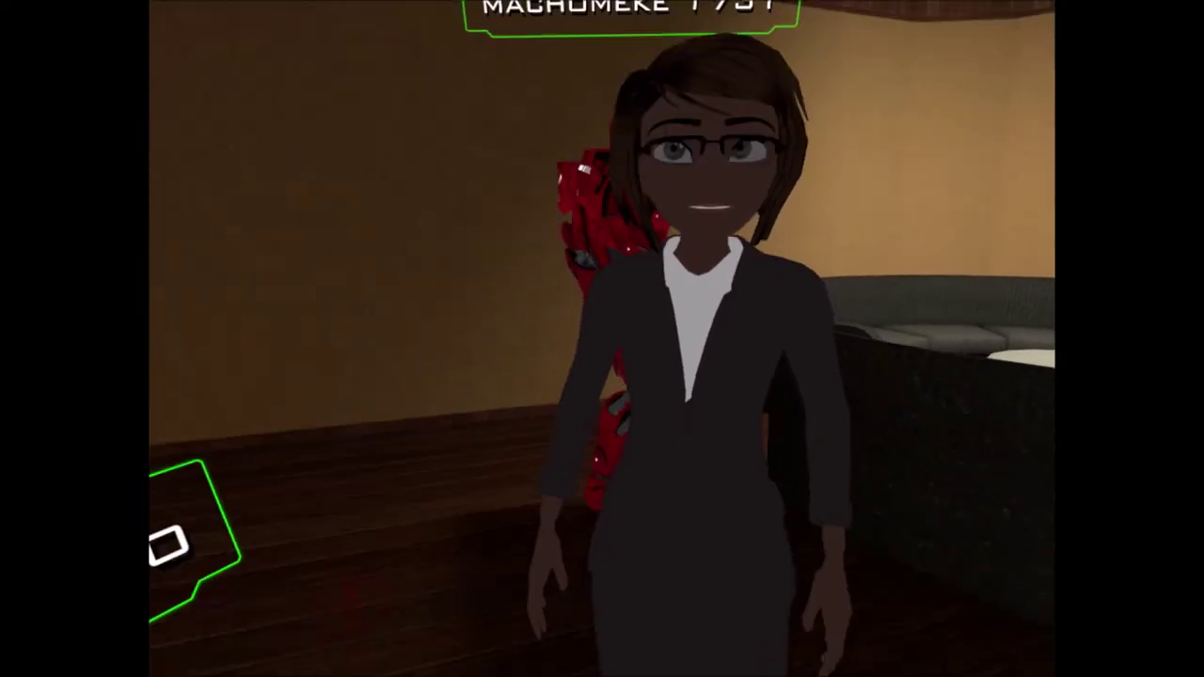
key(Escape)
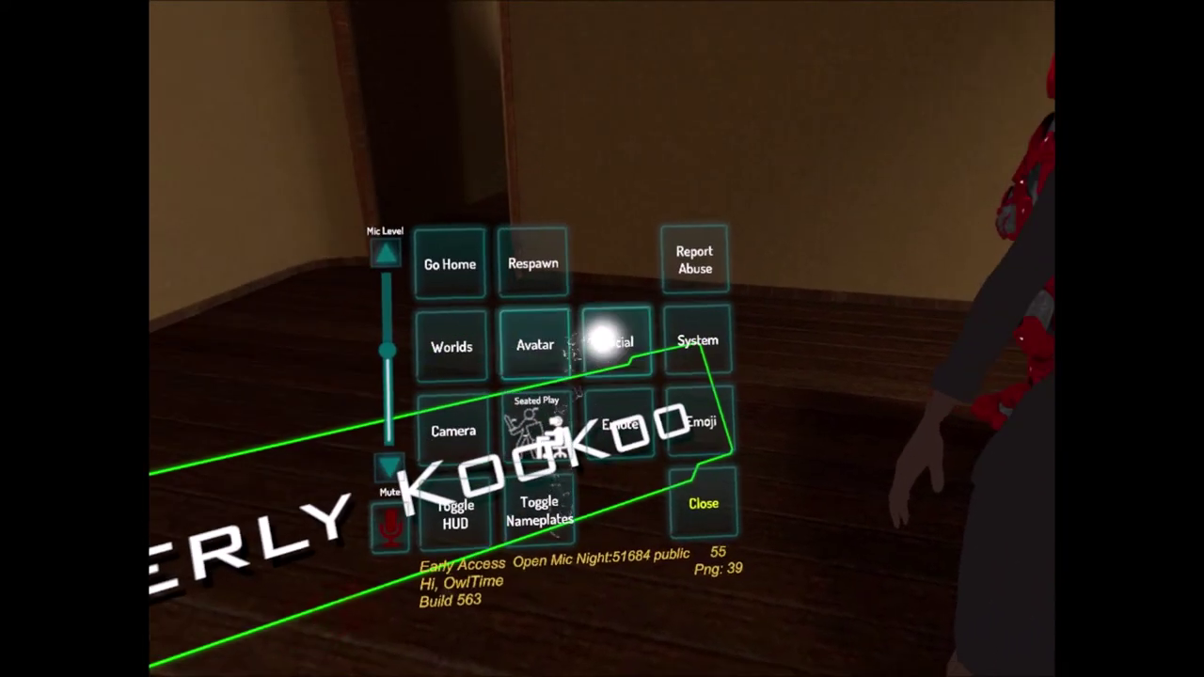
click(621, 325)
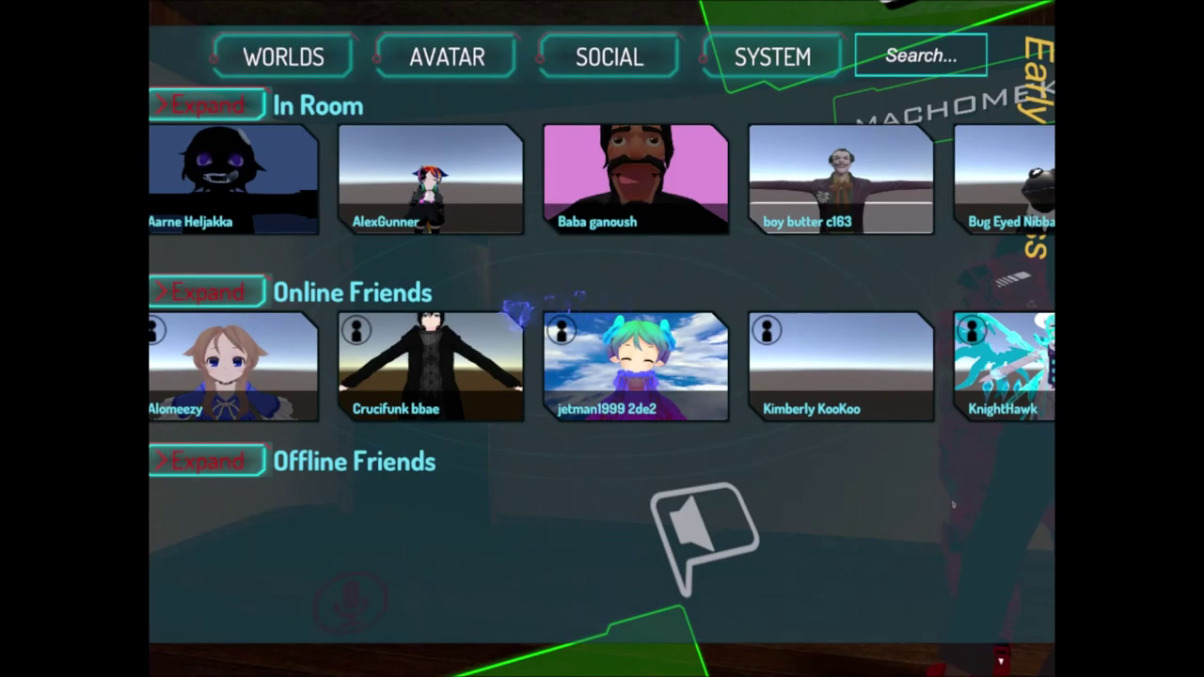
click(233, 367)
key(Escape)
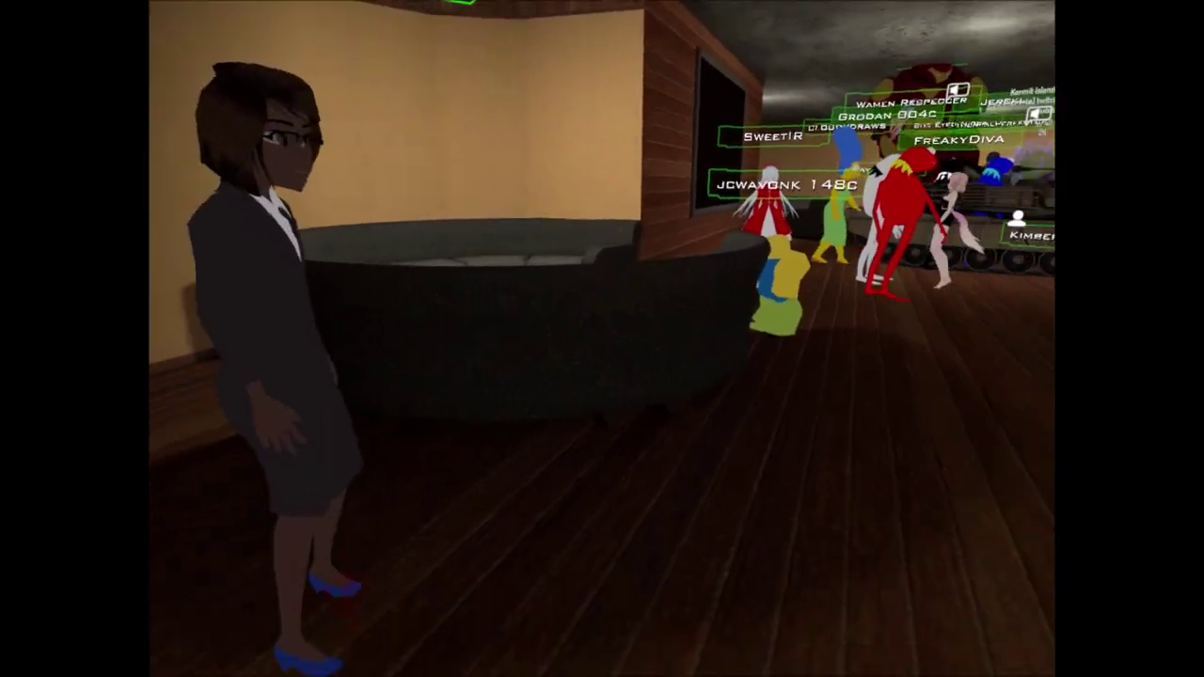
key(Escape)
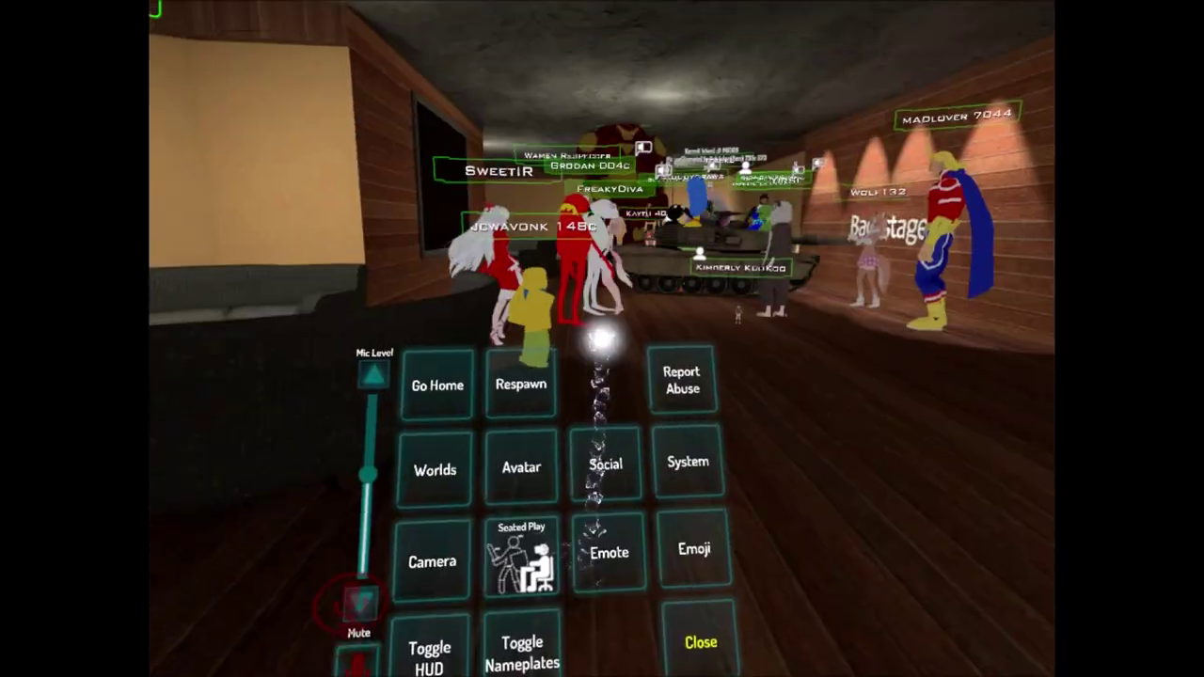